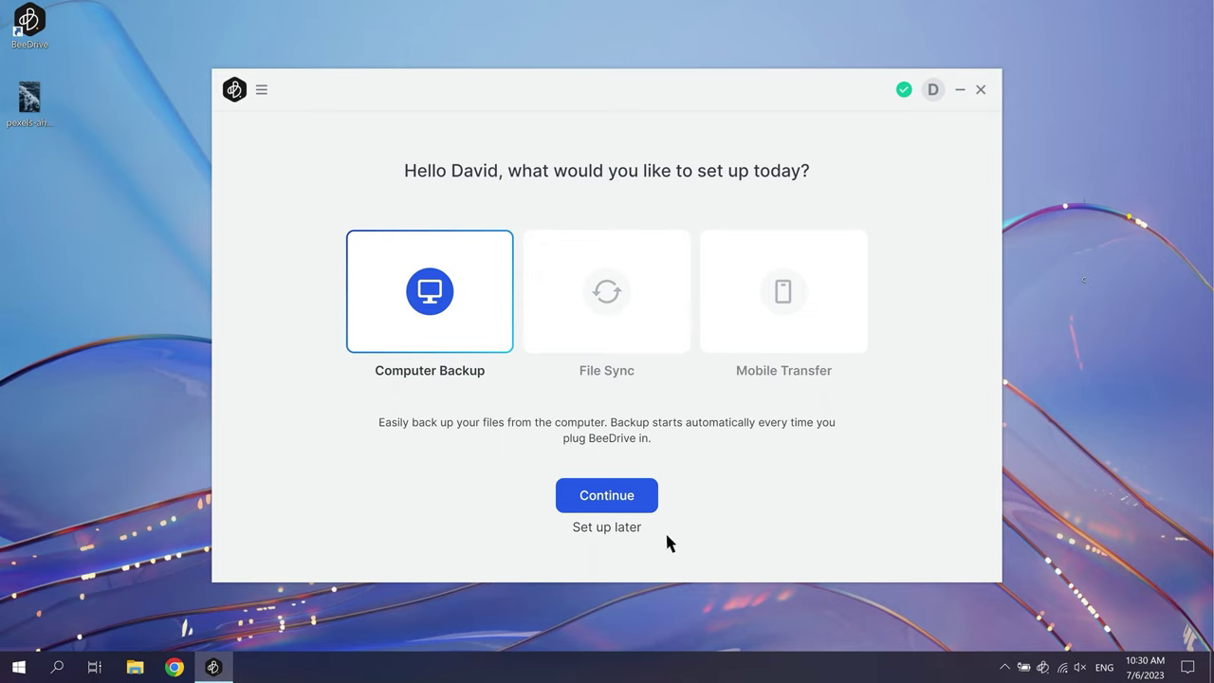
Step: Begin setting up File Sync and choose the Custom option for selecting the folders
left_click(609, 298)
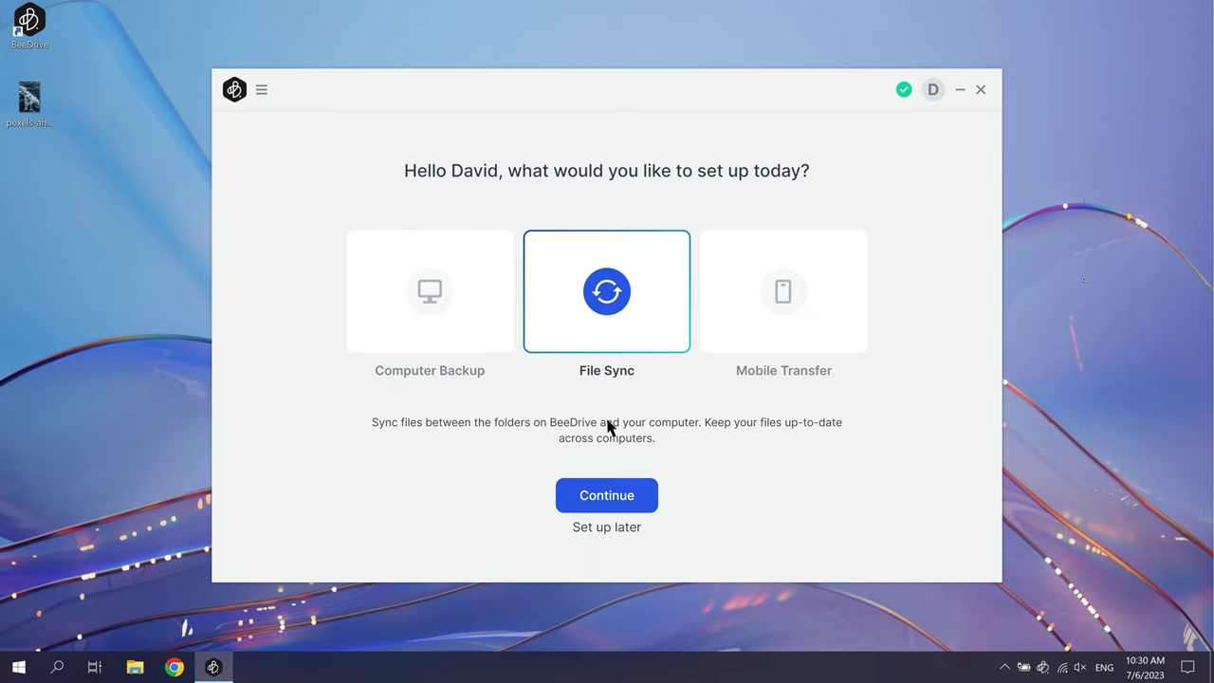
left_click(608, 501)
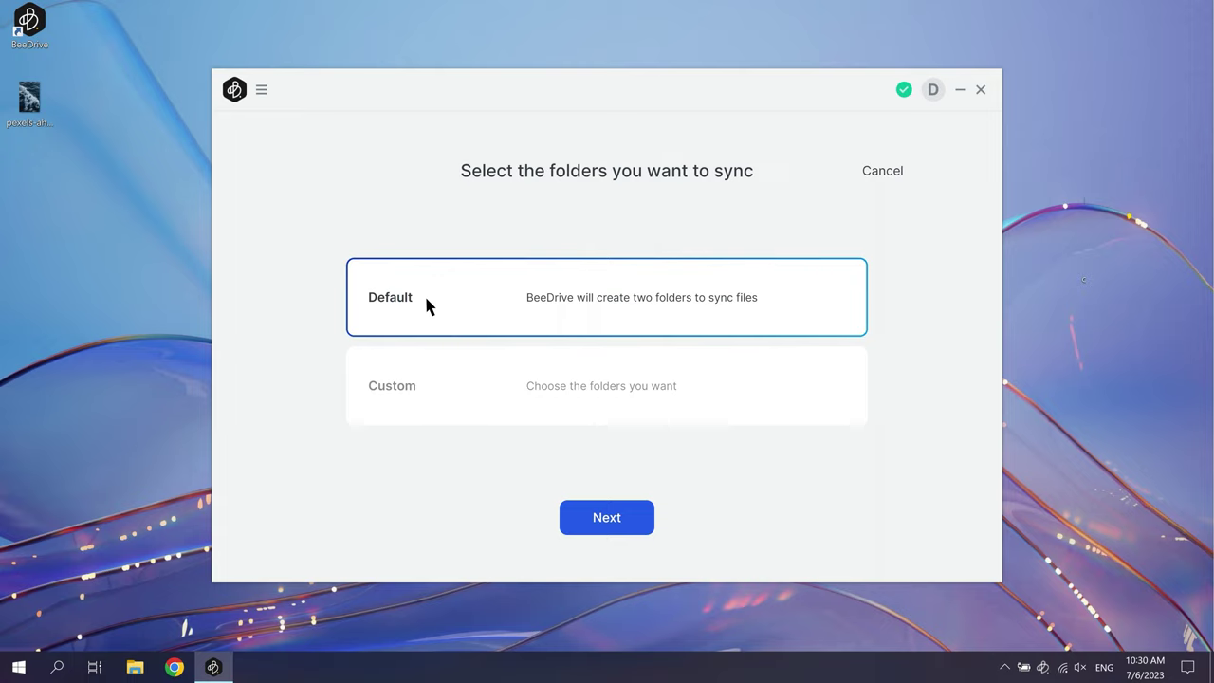
left_click(425, 391)
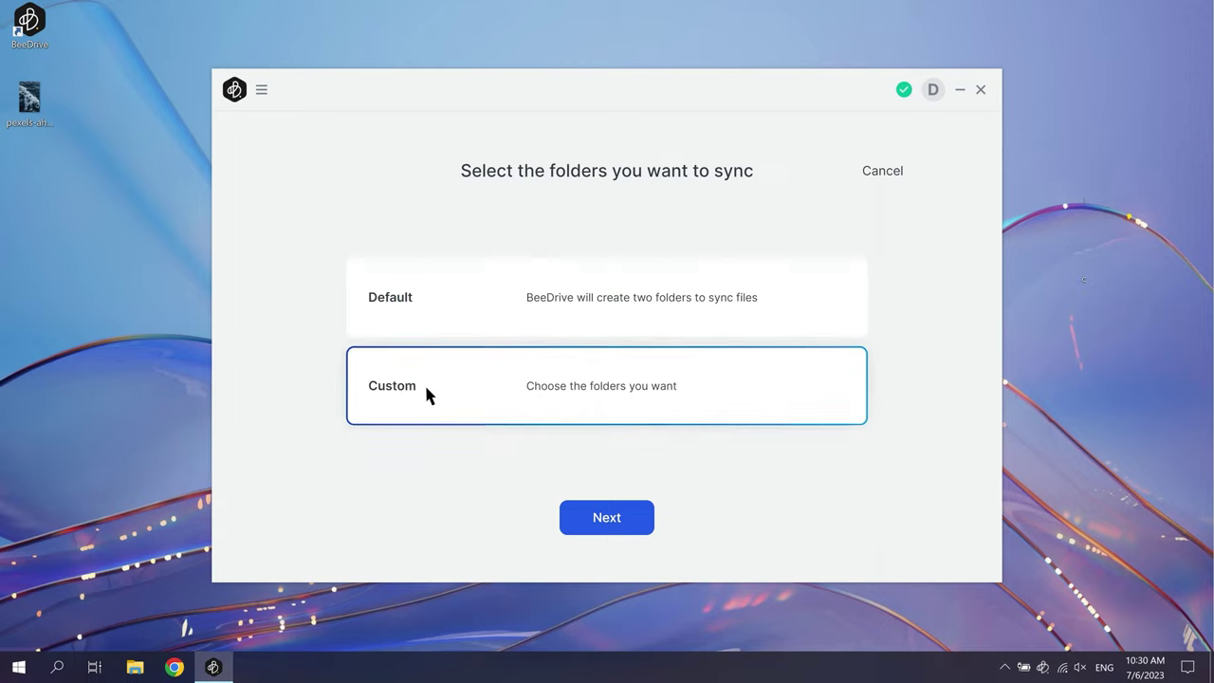
left_click(607, 524)
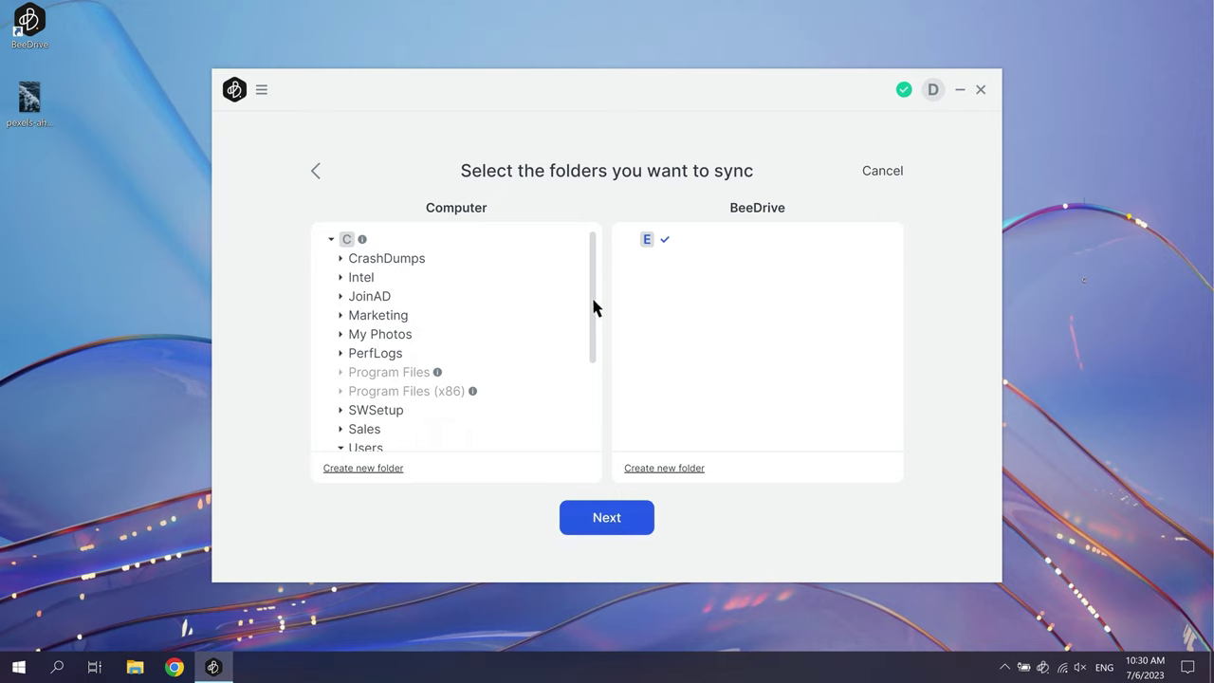
Step: Select the "ongoing work" folder on the Synology user's Desktop as the computer folder to sync
left_click_drag(594, 306, 594, 377)
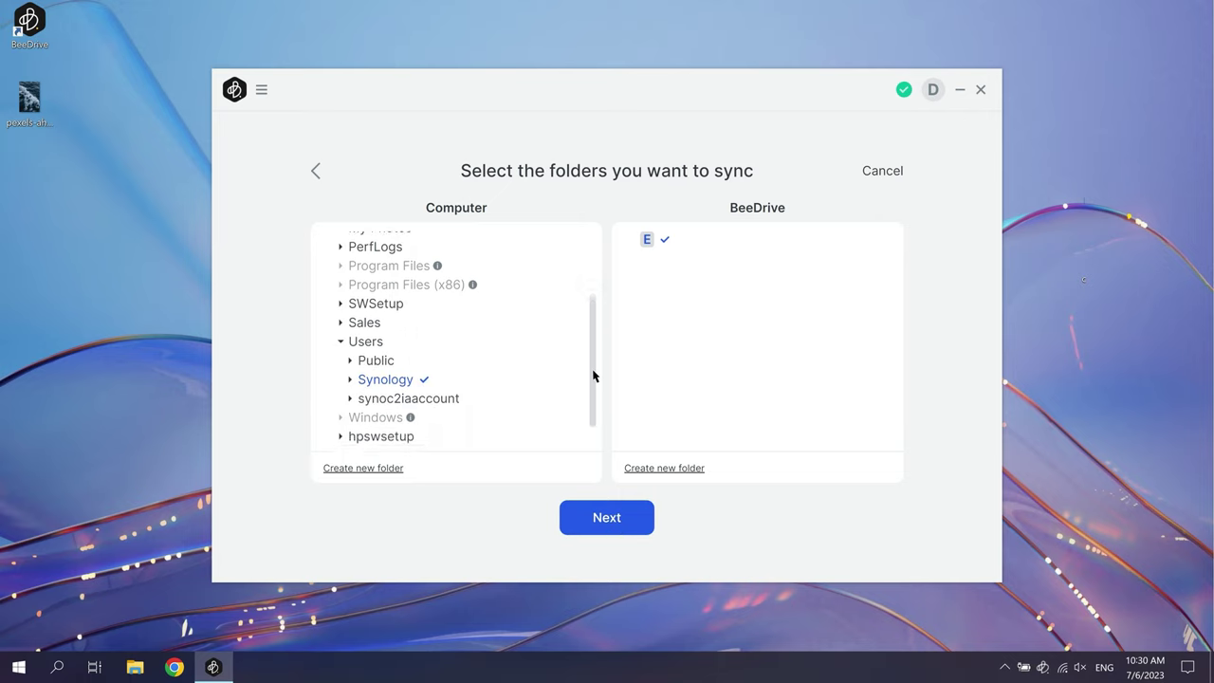
left_click(350, 372)
left_click_drag(591, 300, 594, 355)
left_click(360, 342)
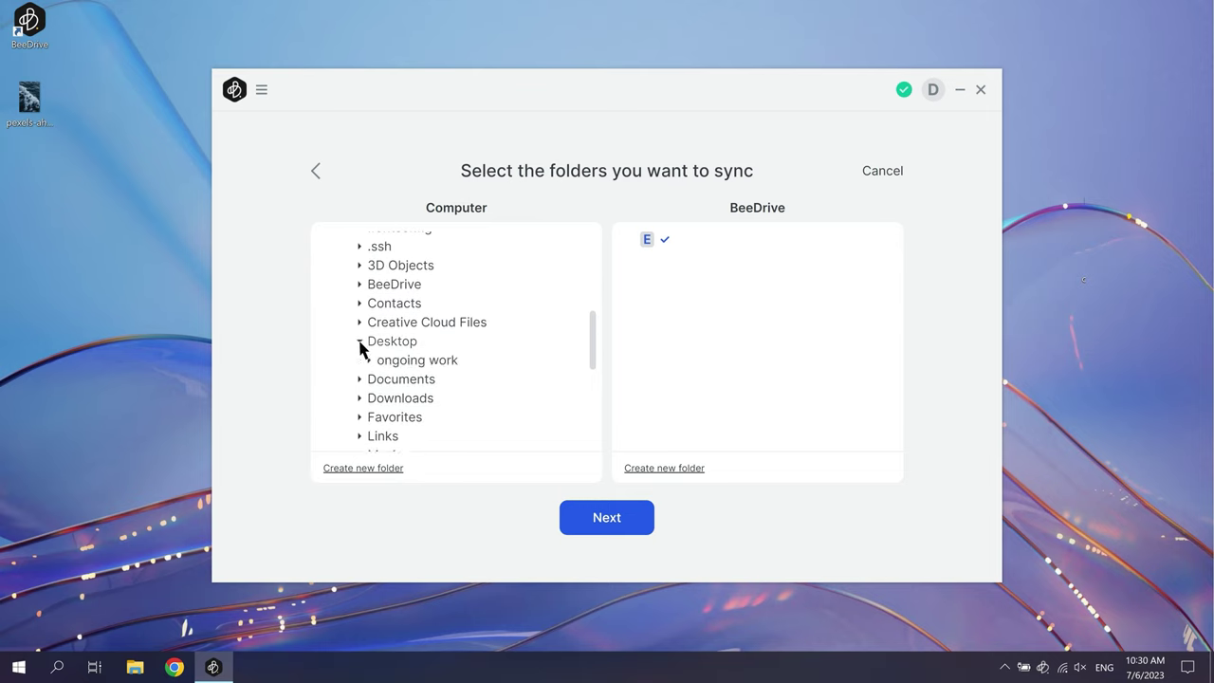
left_click(372, 363)
Step: Create a folder named "ongoing work" on BeeDrive as the sync destination and continue to the sync summary
left_click(363, 468)
type("o")
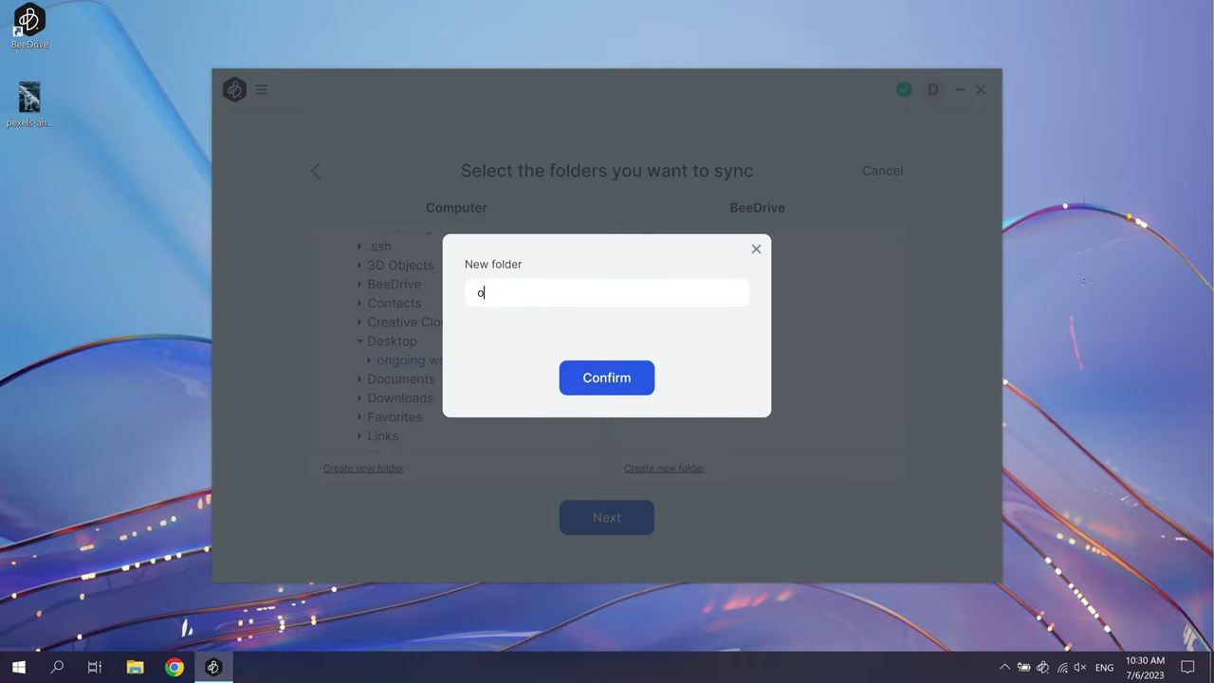
type("ngoing work")
left_click(609, 381)
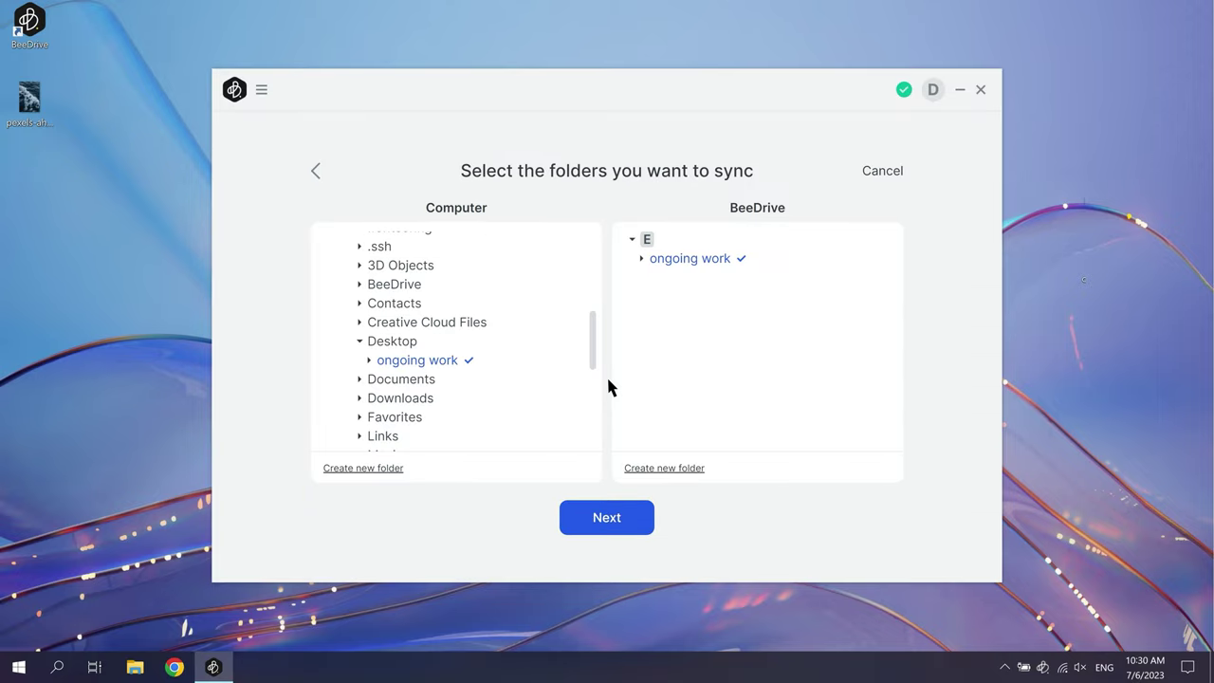
left_click(612, 521)
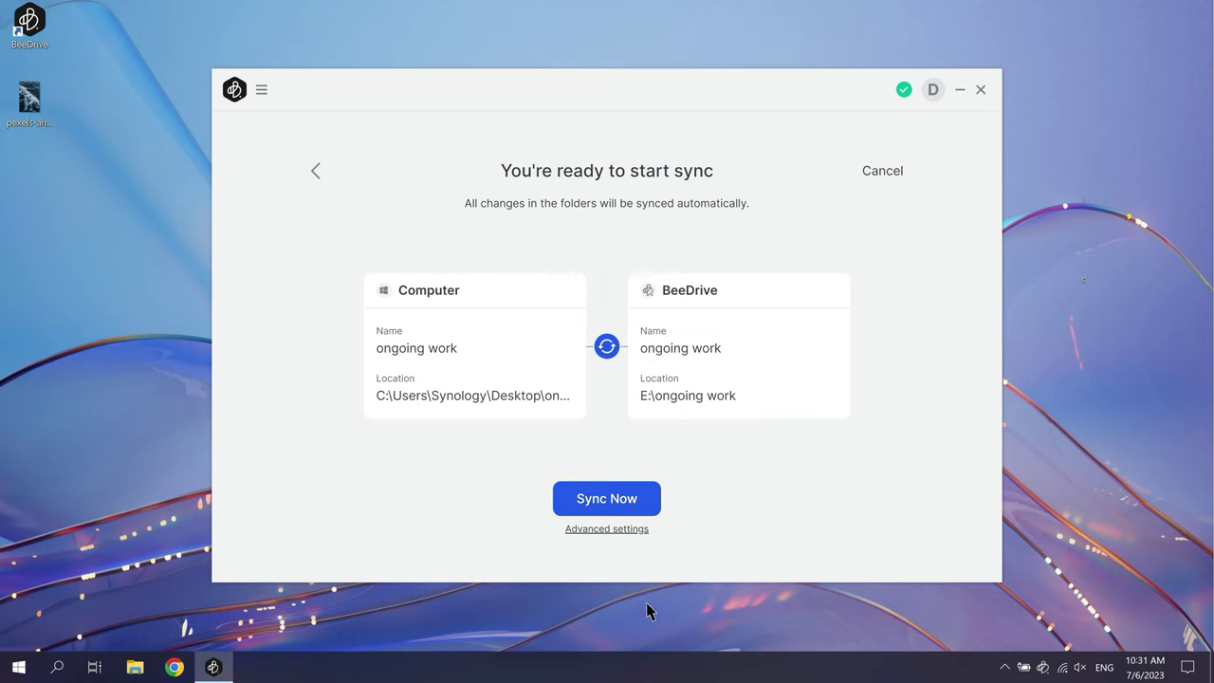
Step: Review the file version and sync direction choices in the advanced settings and confirm them without changes
left_click(612, 531)
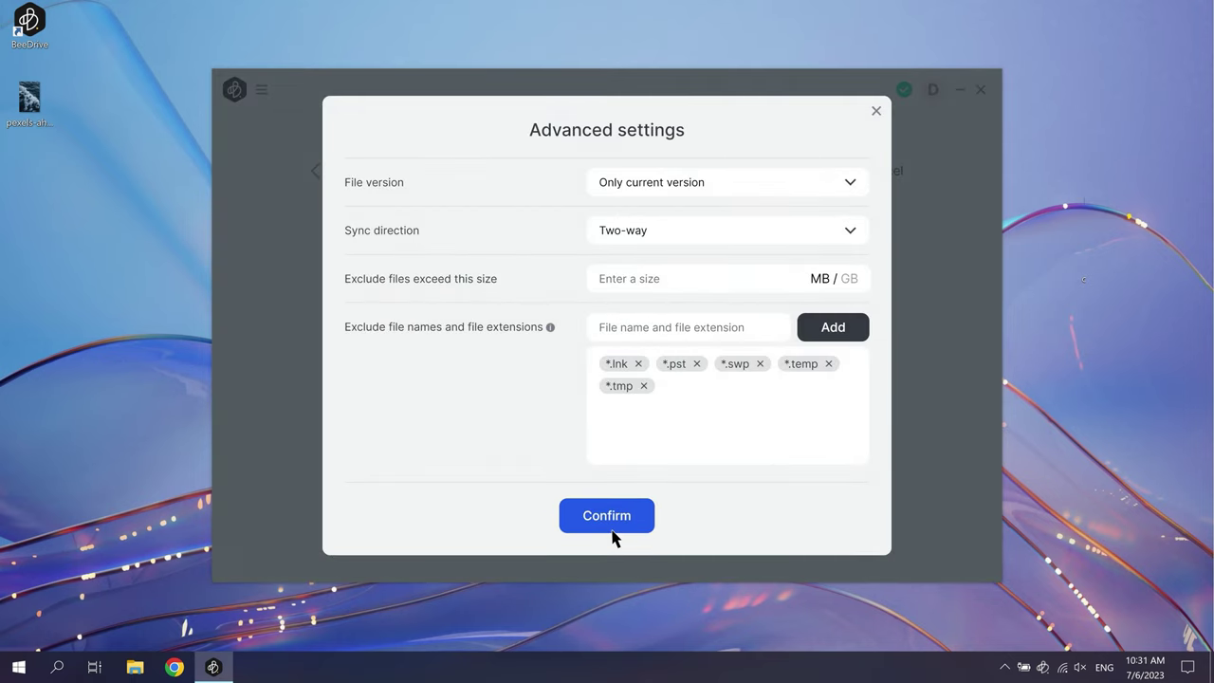
left_click(850, 186)
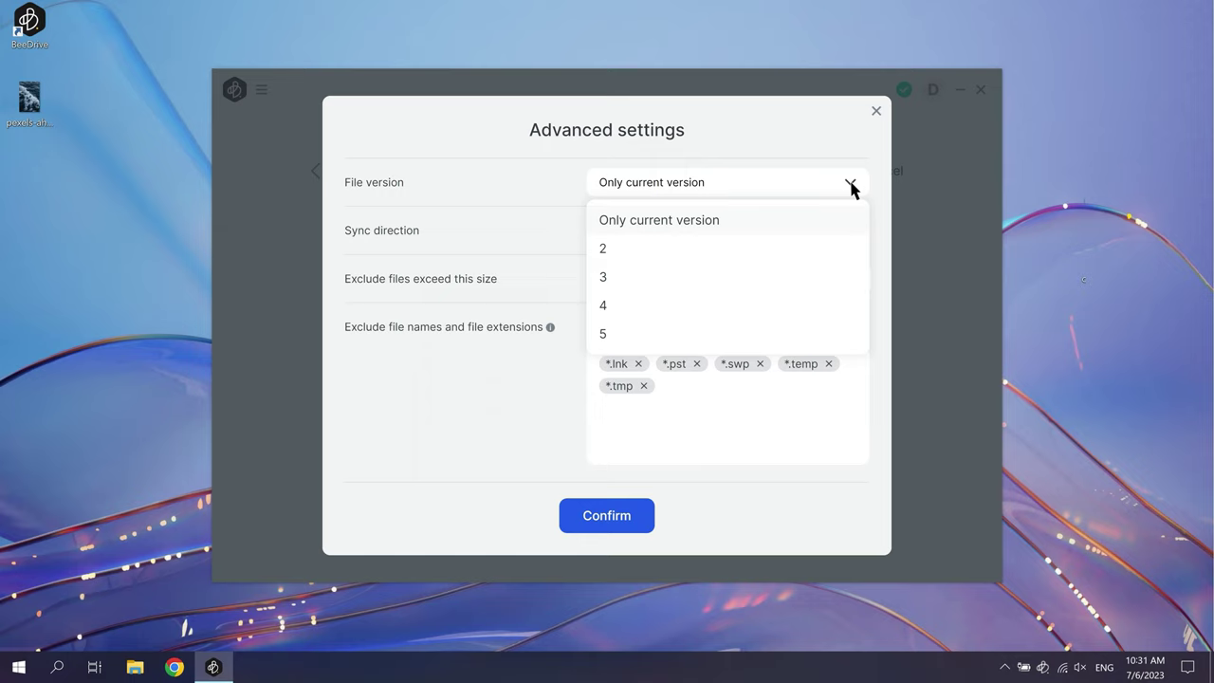
left_click(850, 186)
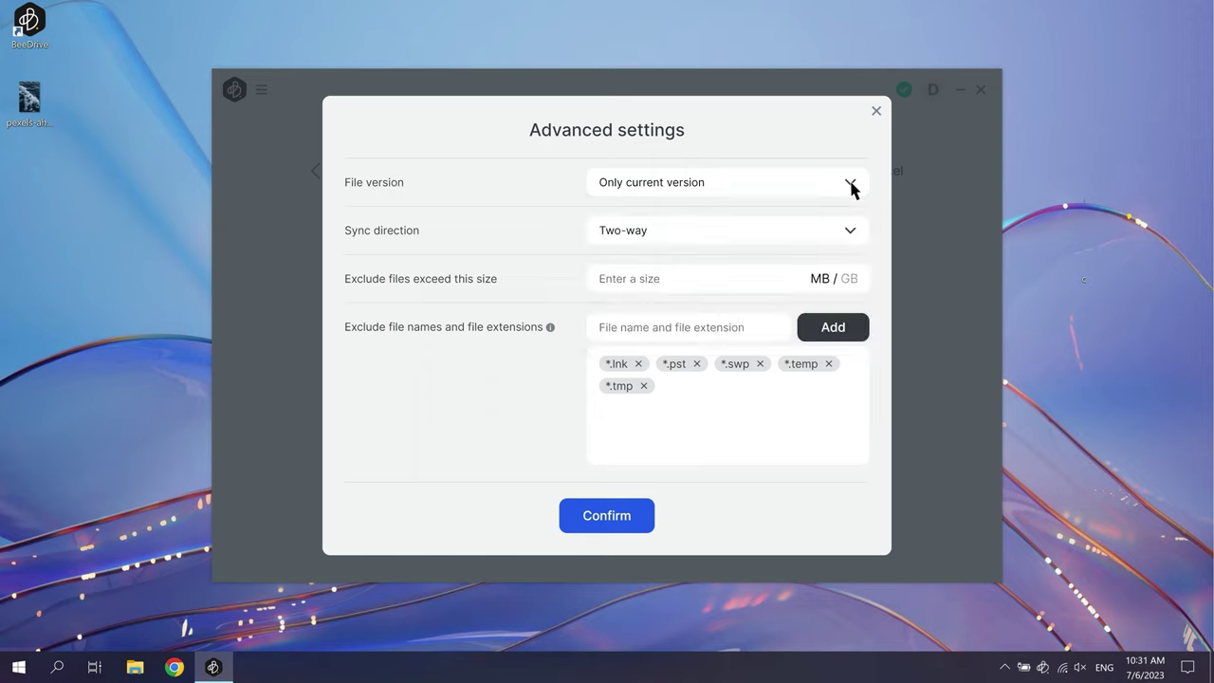
left_click(850, 234)
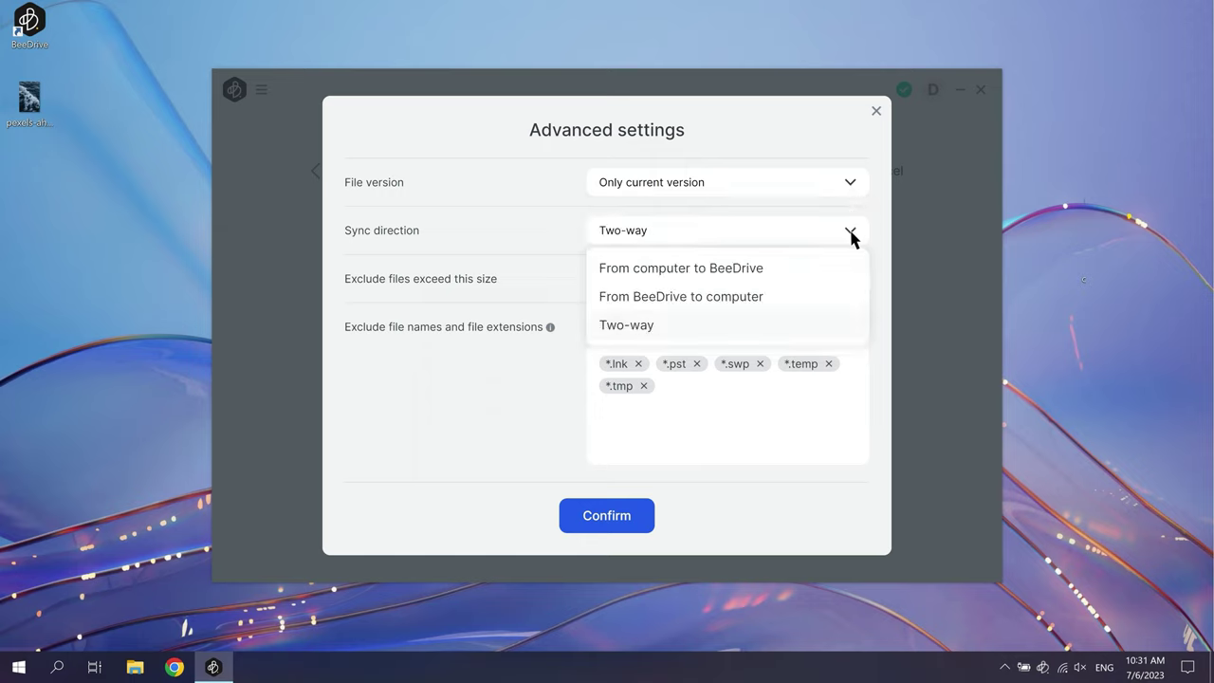
left_click(850, 234)
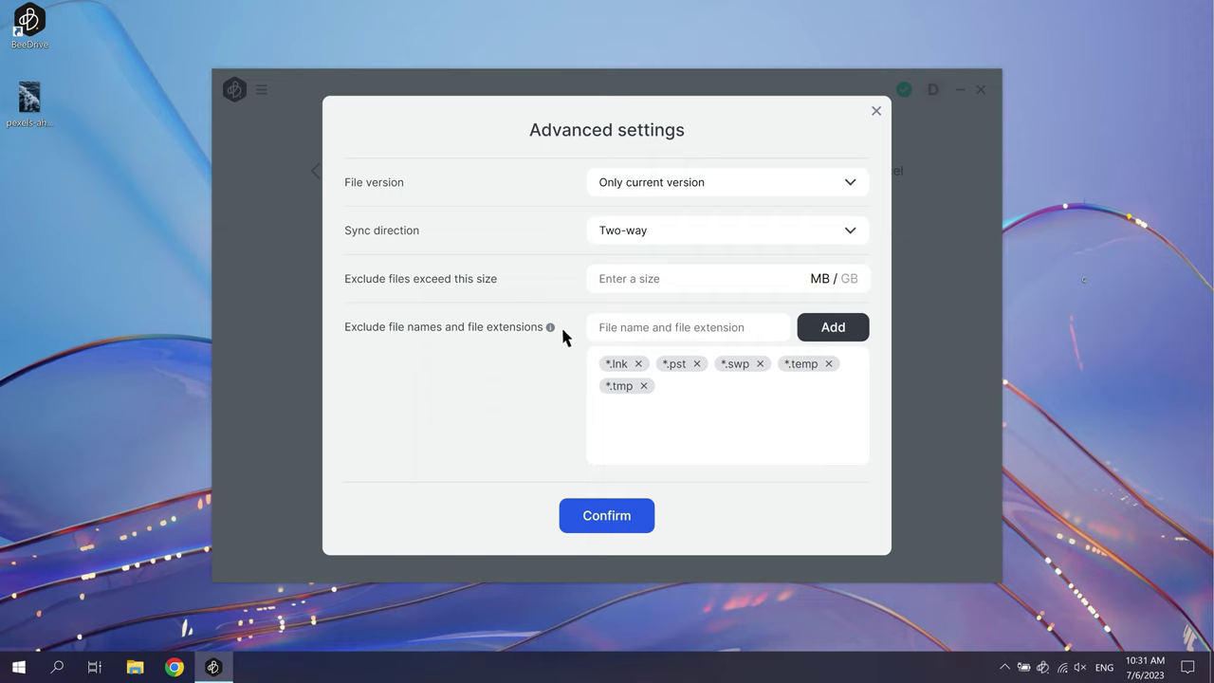
left_click(612, 521)
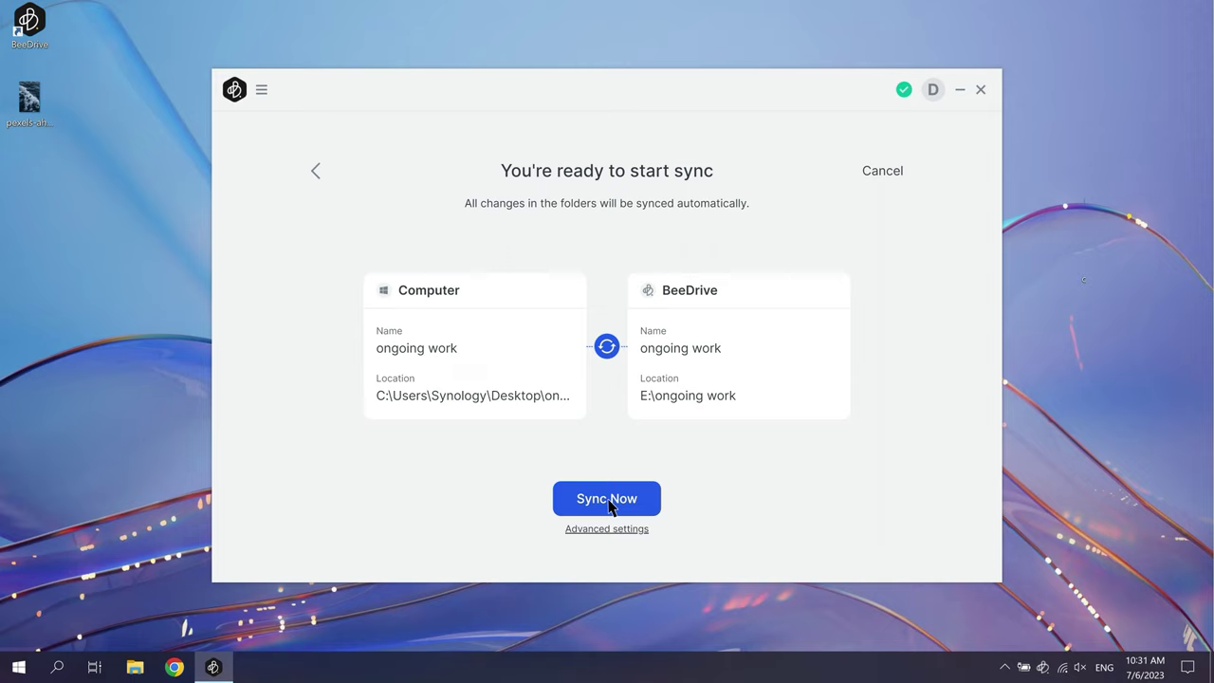
Step: Start syncing the two "ongoing work" folders and go through Home to the File Sync overview
left_click(612, 504)
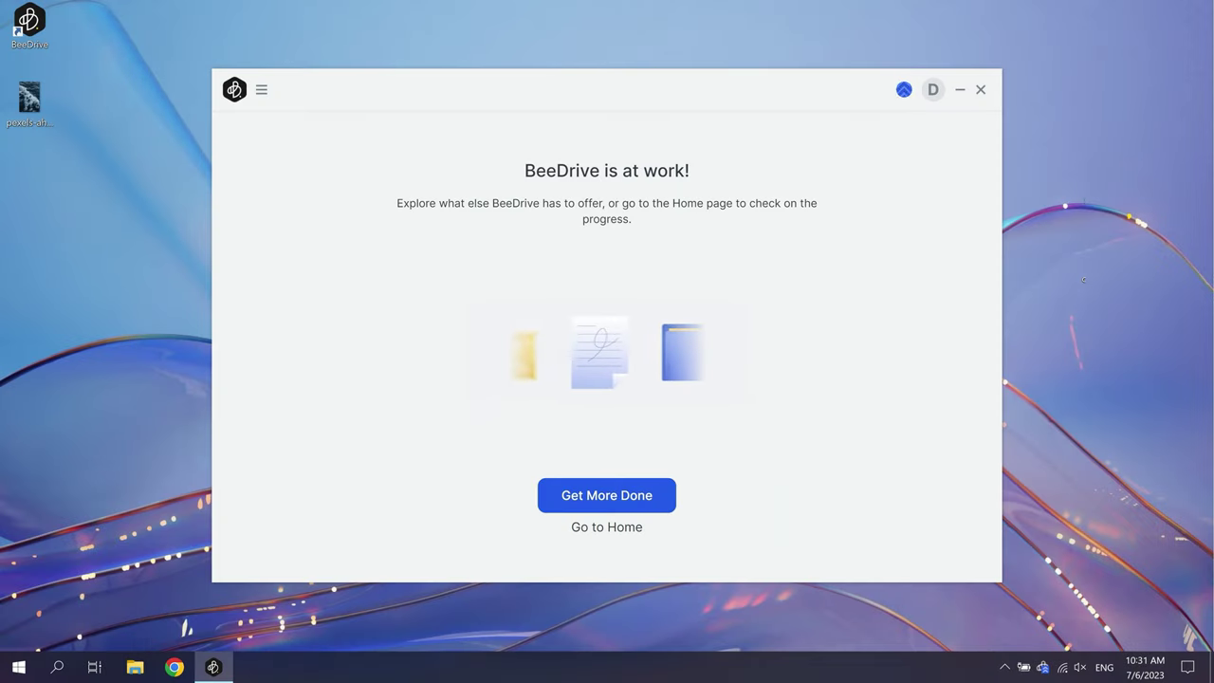
left_click(607, 529)
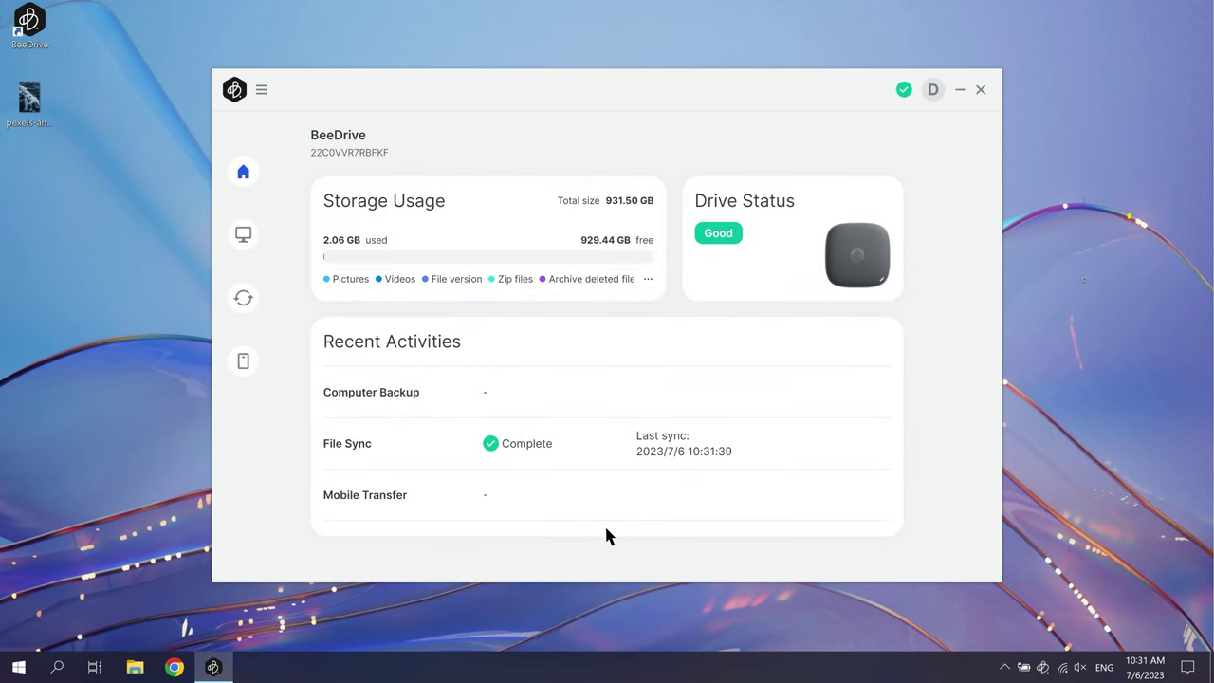
left_click(244, 302)
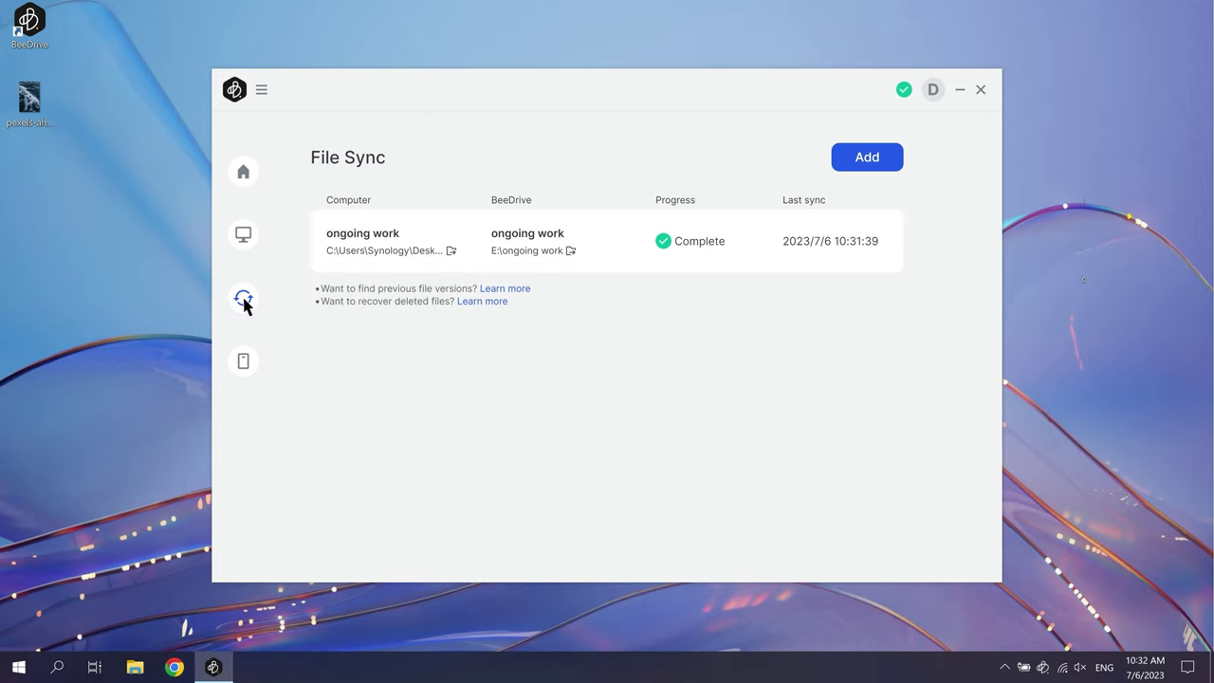
Step: Move the desktop's pexels-ahmed picture into the computer's "ongoing work" folder and close that folder window
left_click(452, 252)
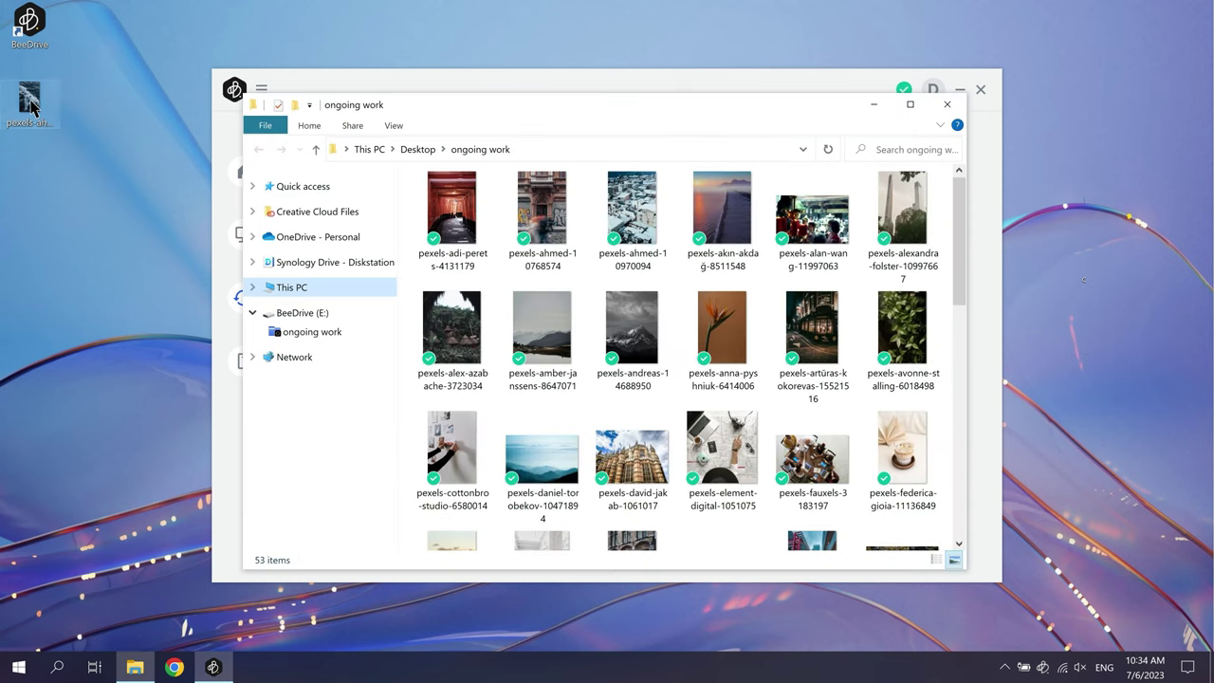
left_click_drag(33, 109, 565, 319)
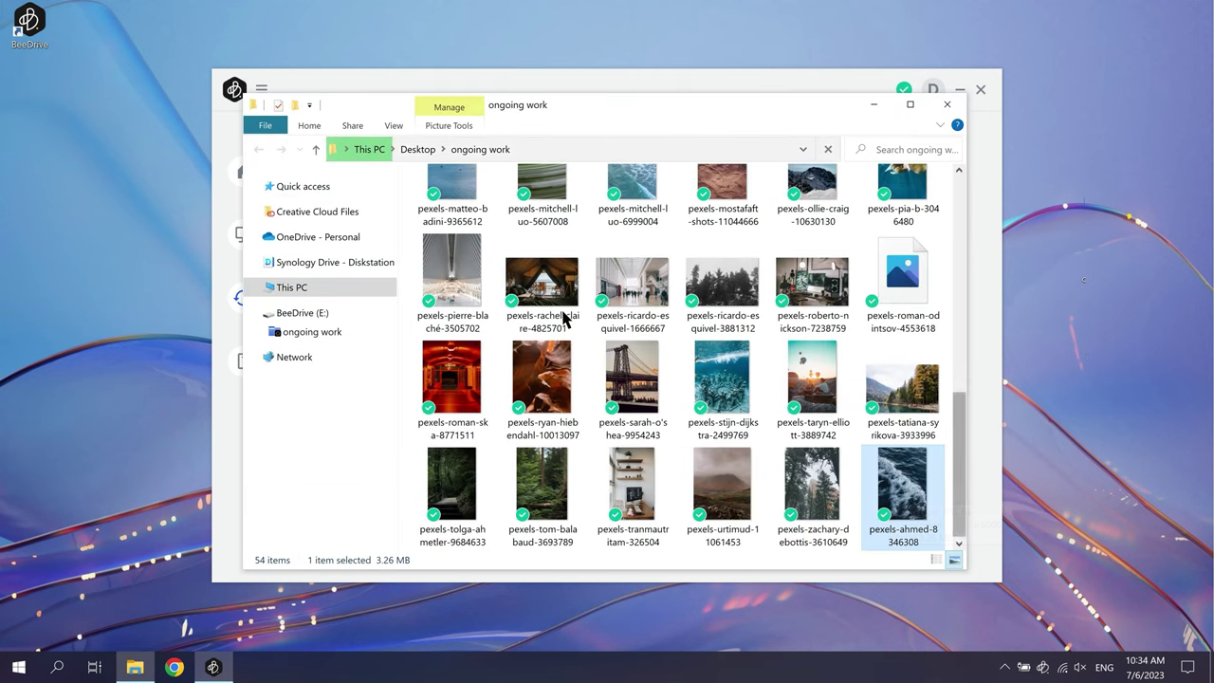
left_click(947, 105)
Step: Check the BeeDrive "ongoing work" folder for the picture pexels-ahmed-8346308 and close the folder window
left_click(571, 253)
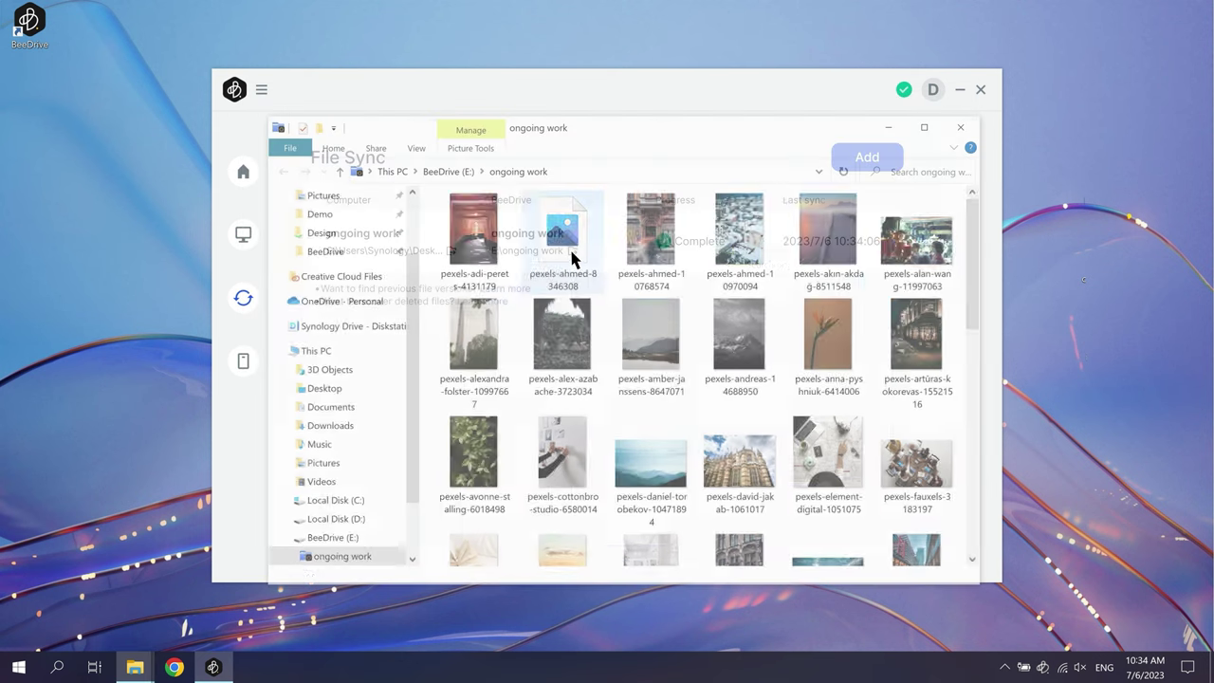
left_click(571, 252)
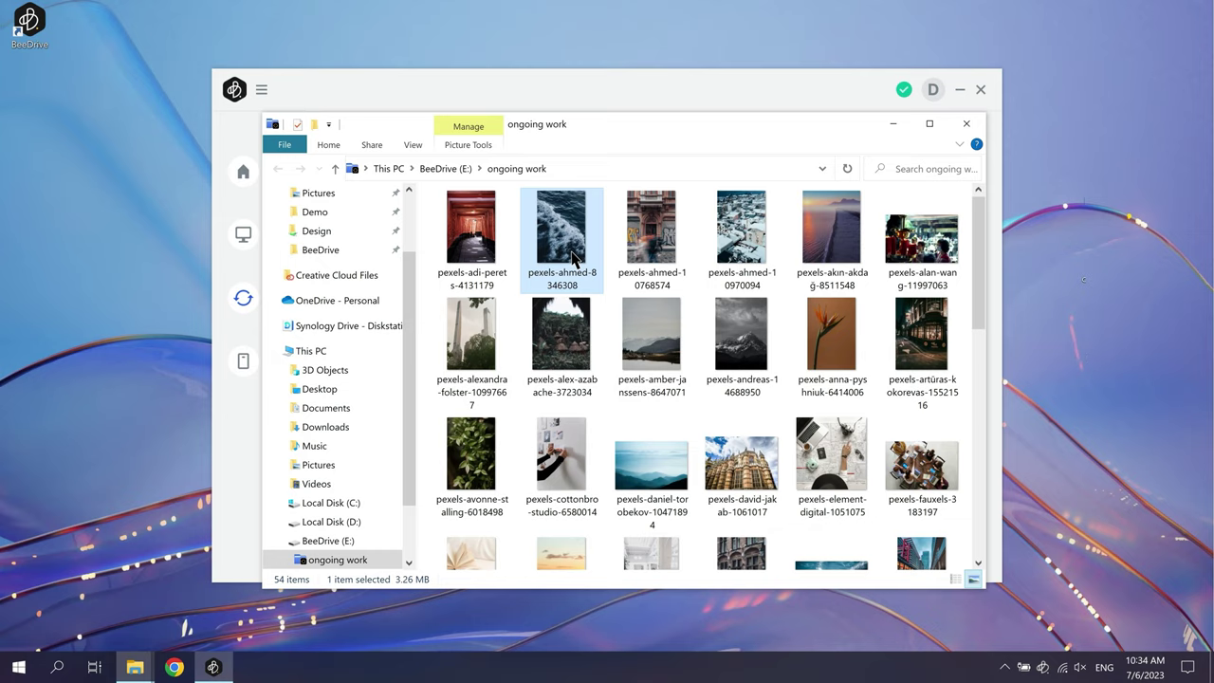
left_click(966, 124)
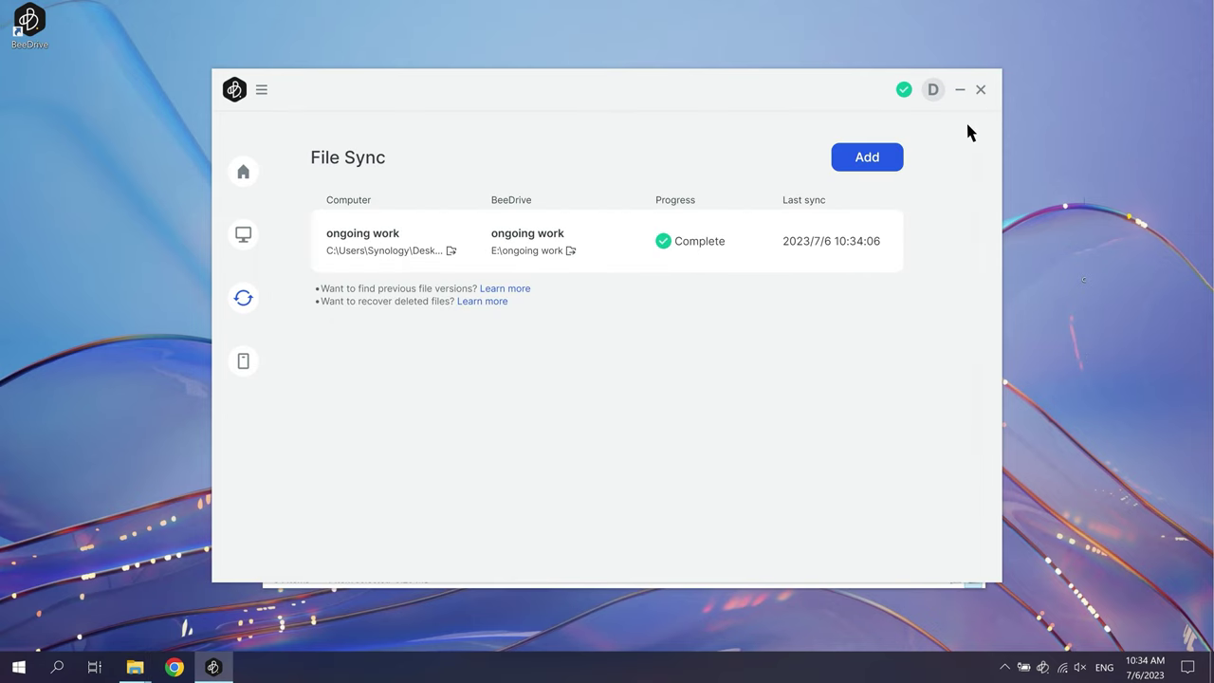
Step: Open the setup for an additional sync task and cancel it
left_click(867, 162)
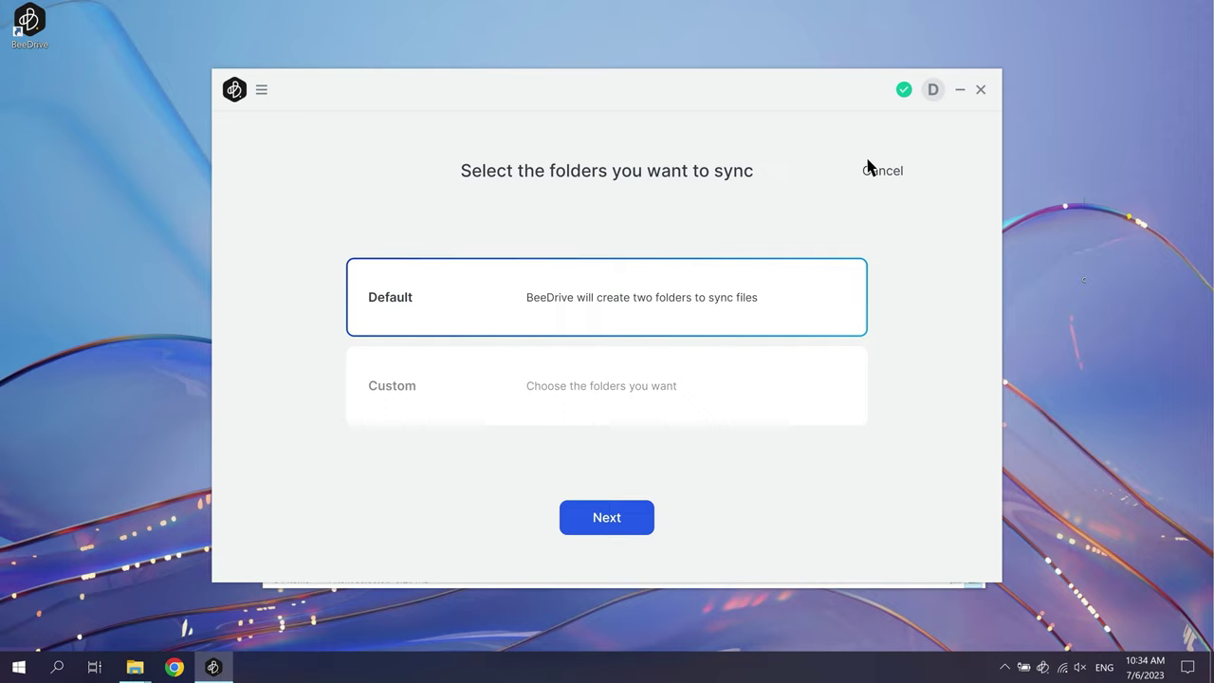
left_click(877, 172)
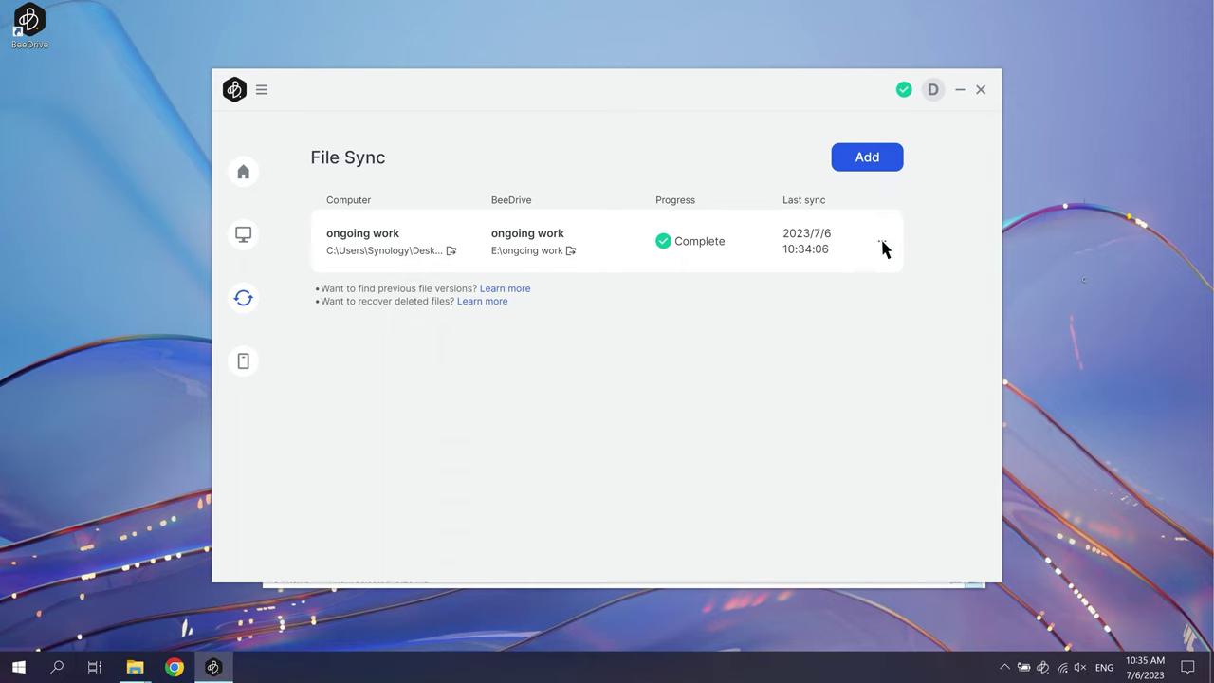
Step: Open the folder selection for changing the folders of the existing "ongoing work" sync task
left_click(881, 241)
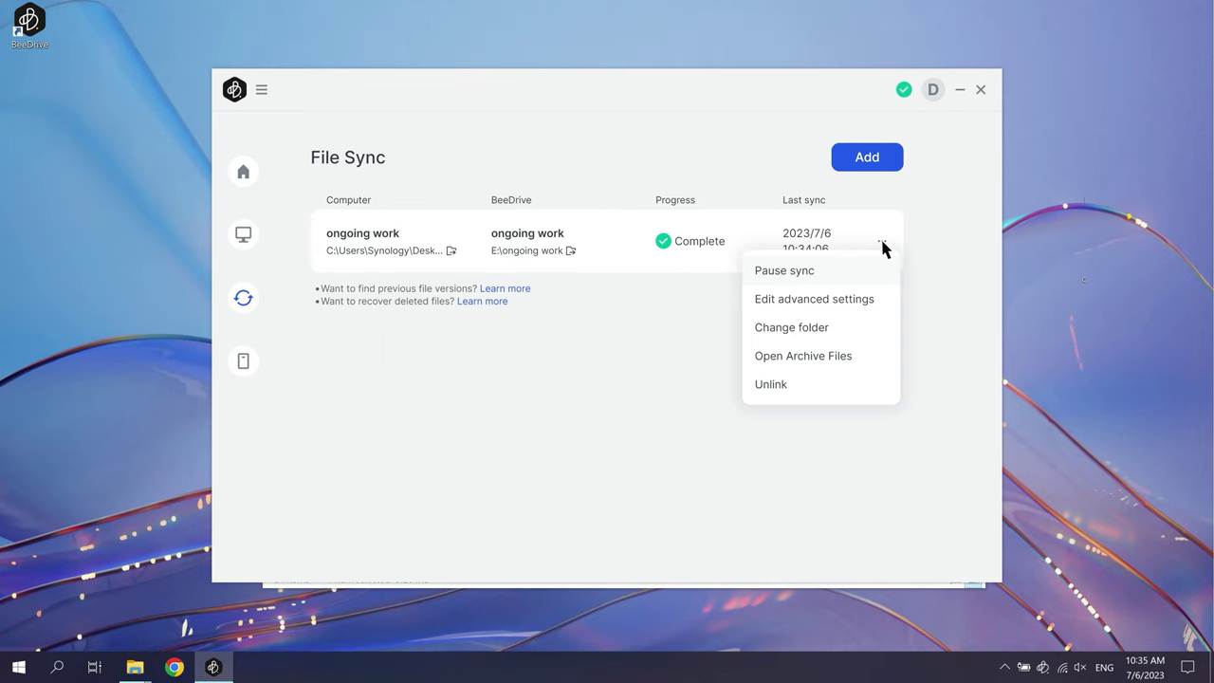
left_click(831, 328)
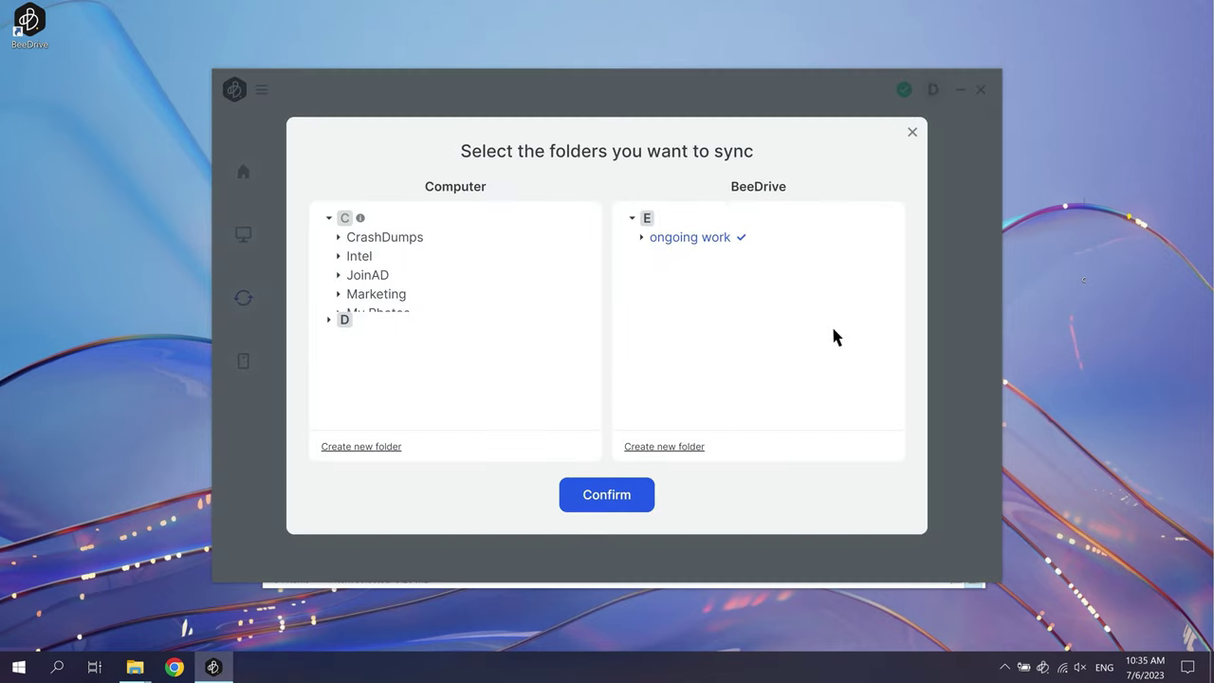